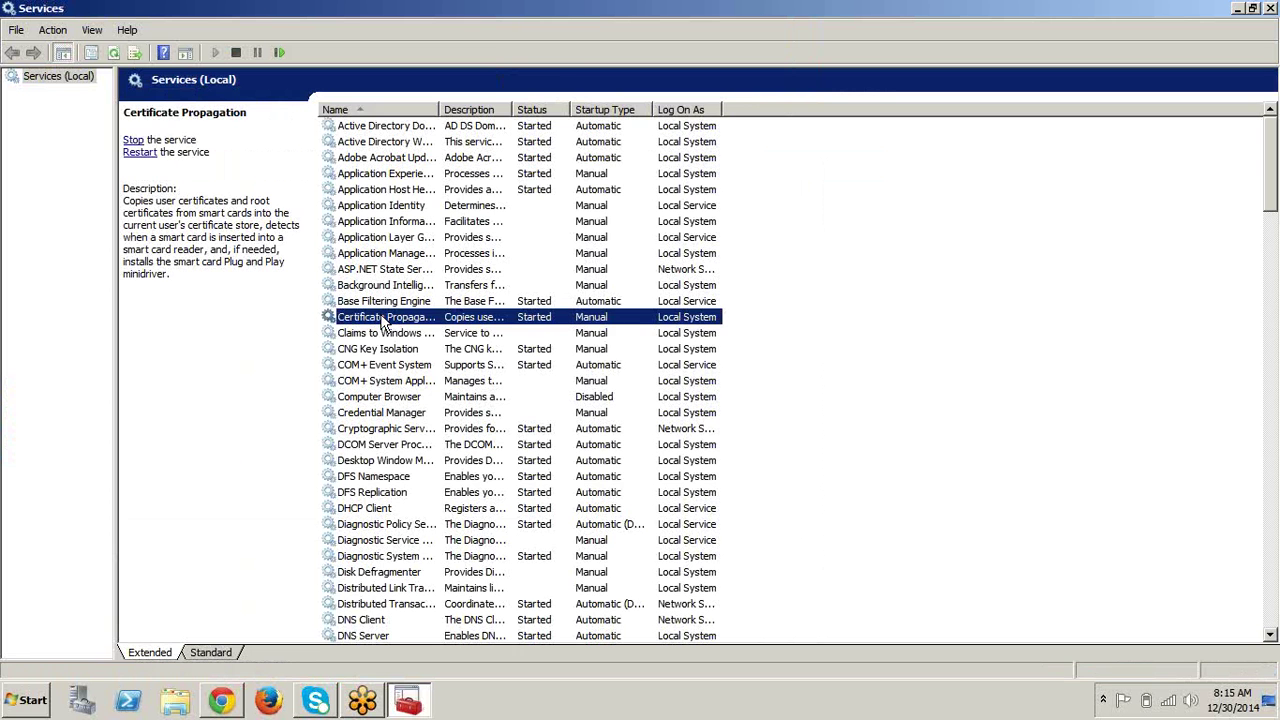
Widen the Name column to show full service names and start the Microsoft Dynamics AX Object Server 6.2$01-MicrosoftDynamicsAX service.
text(mi)
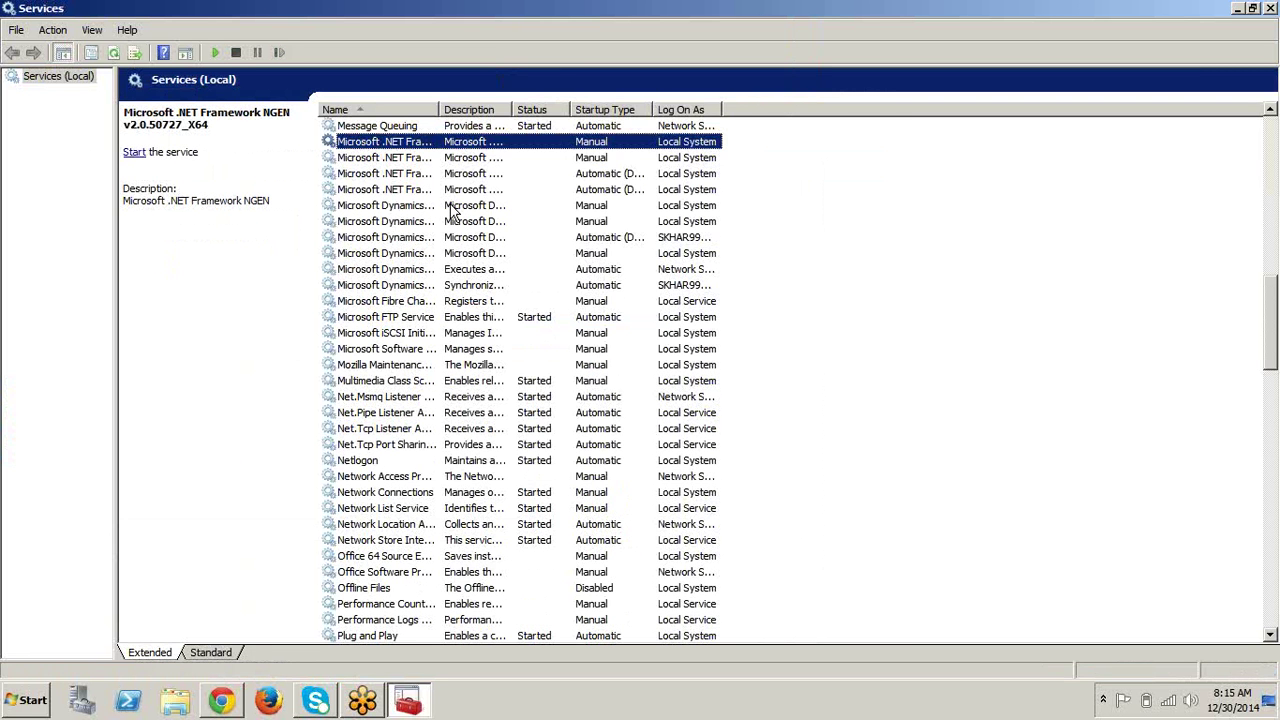
drag(438, 110, 614, 122)
click(490, 270)
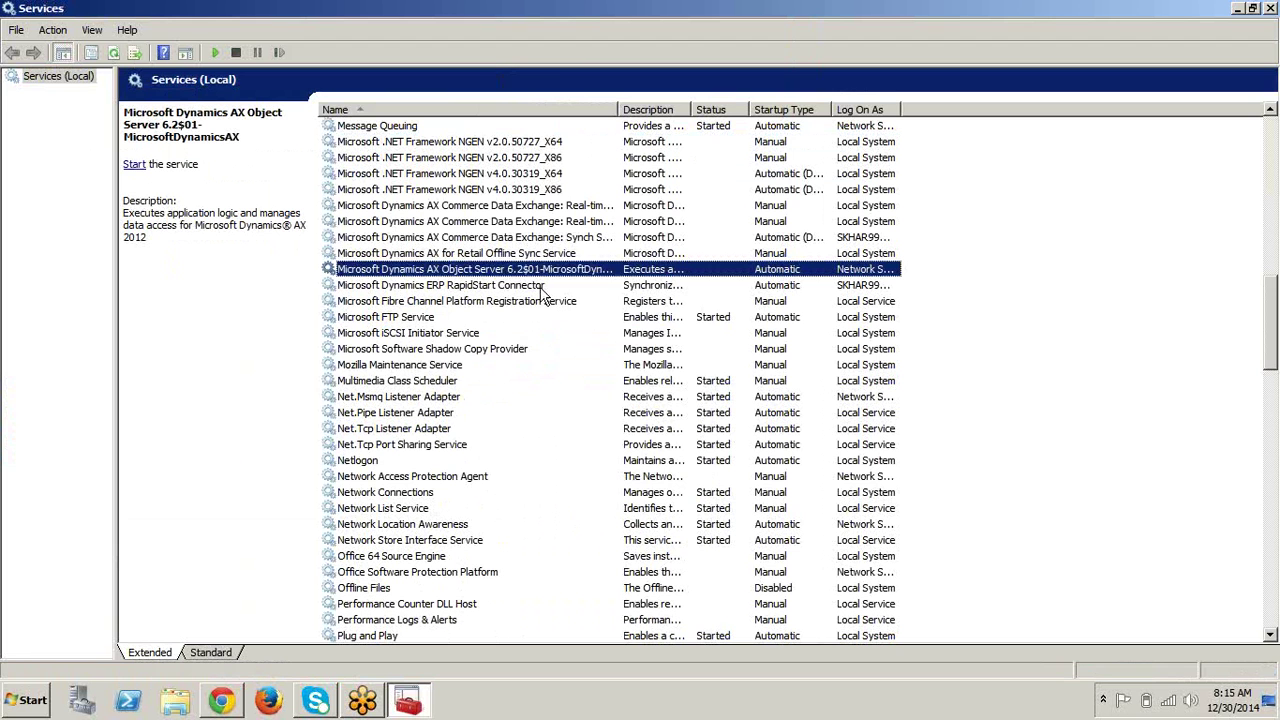
right_click(505, 277)
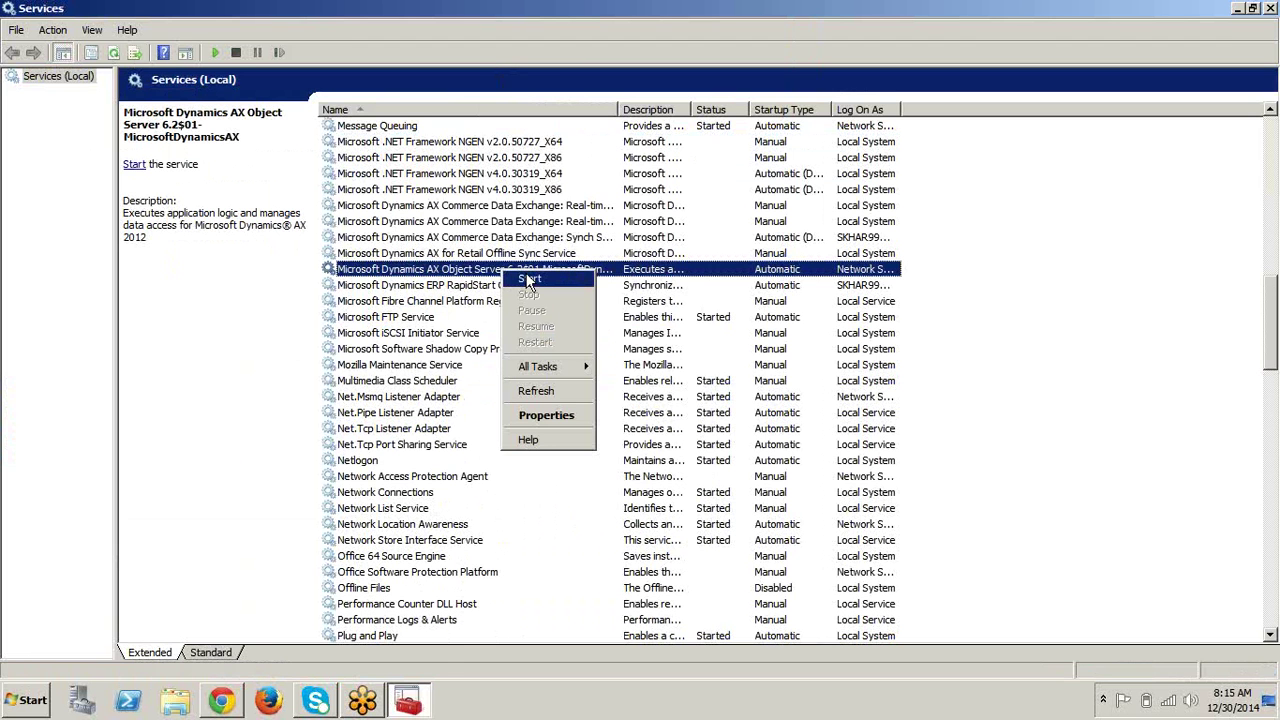
click(530, 279)
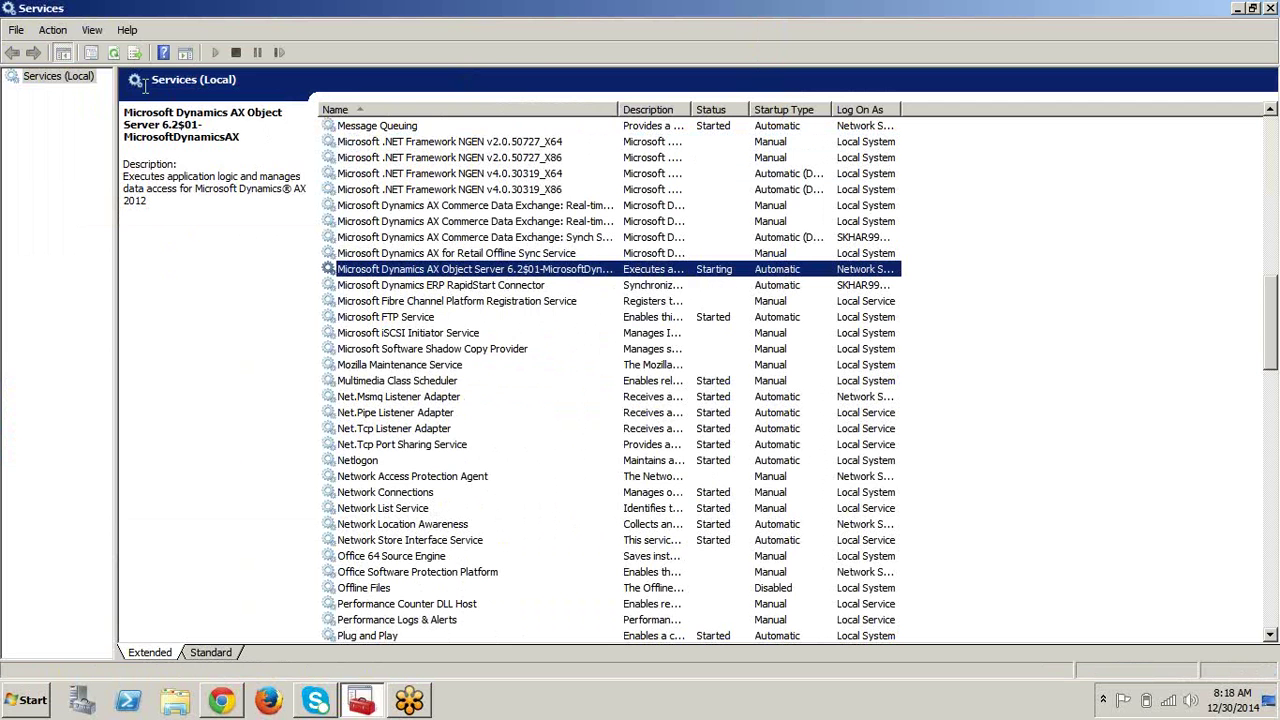
Refresh the services list repeatedly to monitor the Microsoft Dynamics AX Object Server's startup status, and minimize the Services window.
click(115, 55)
click(115, 55)
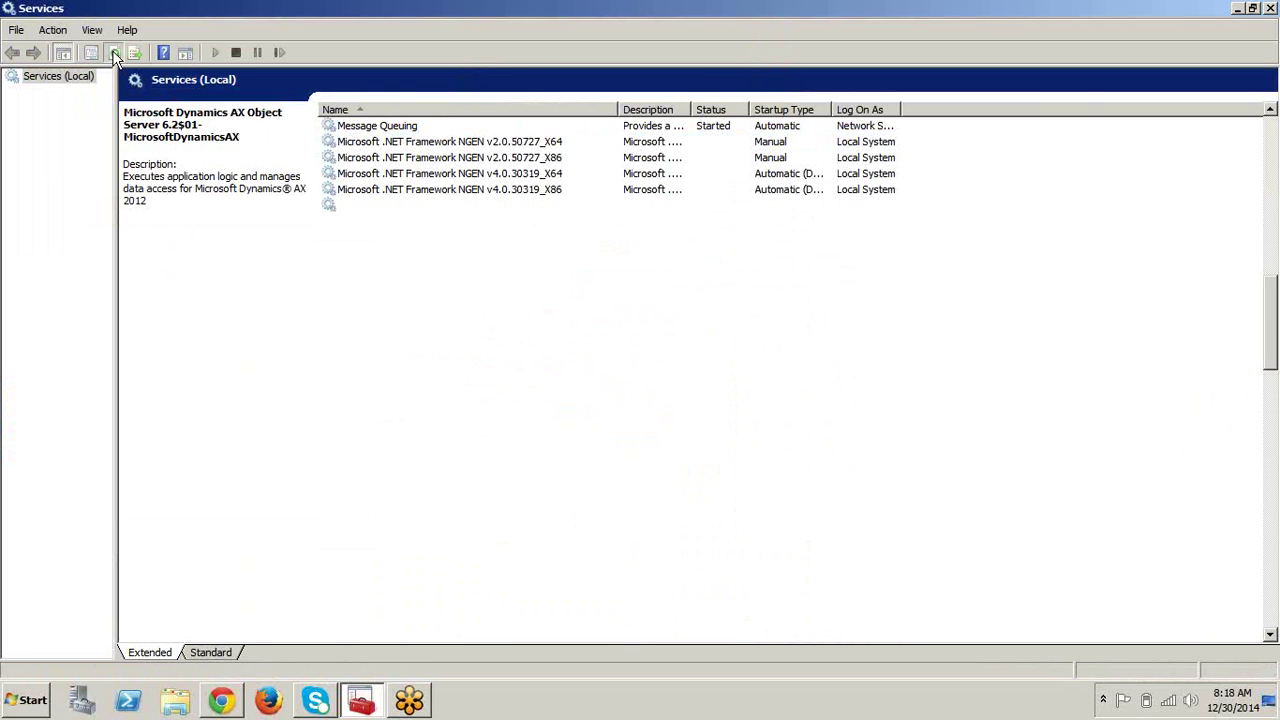
click(115, 55)
click(115, 55)
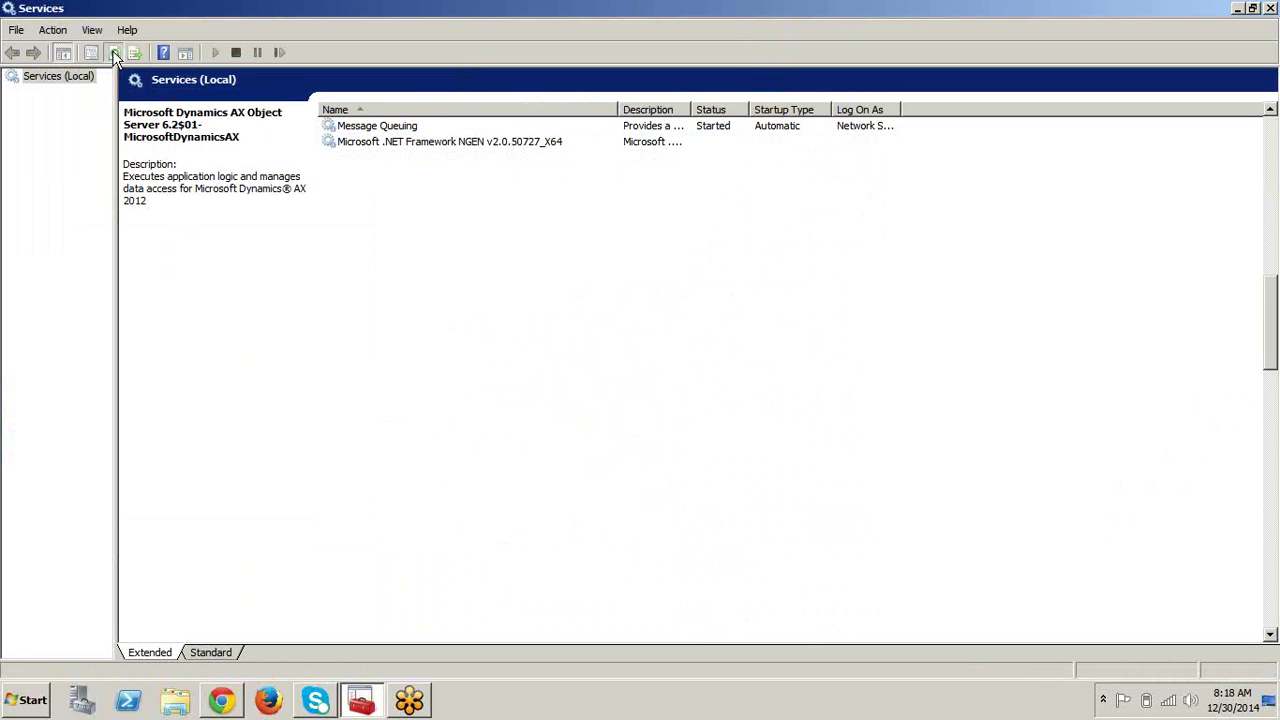
click(115, 55)
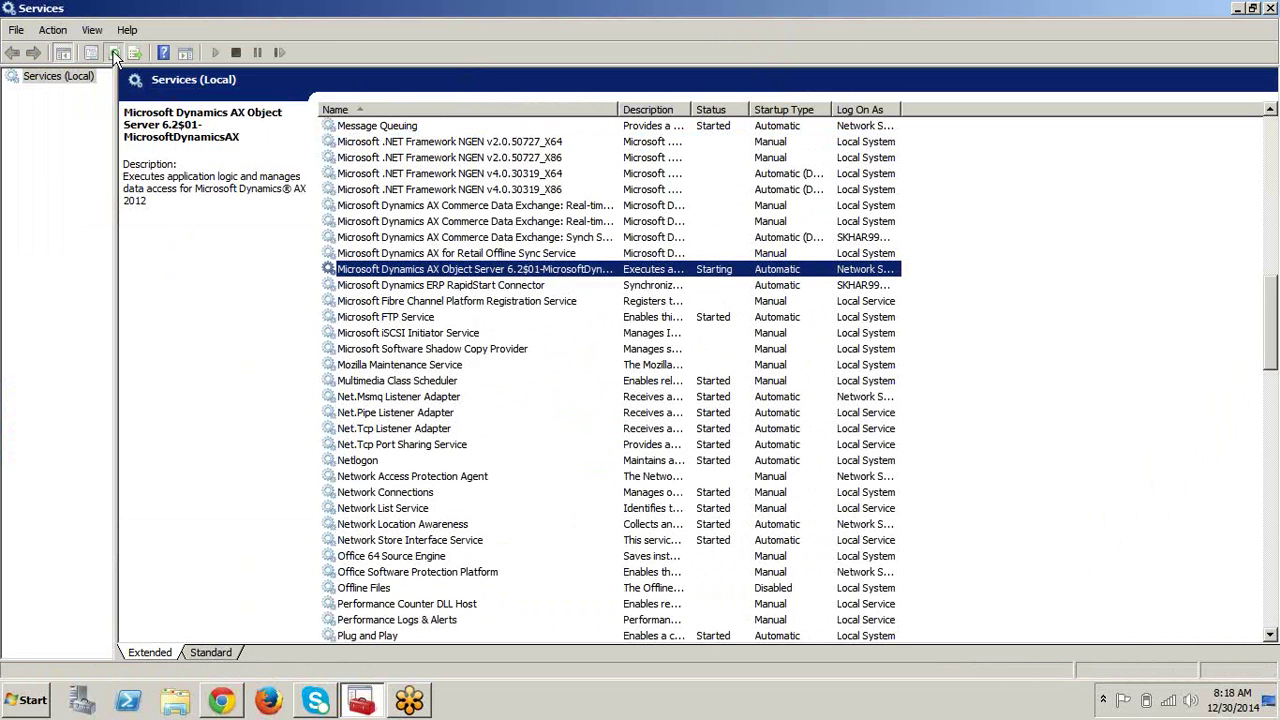
click(113, 53)
click(113, 53)
click(113, 53)
click(113, 53)
click(113, 53)
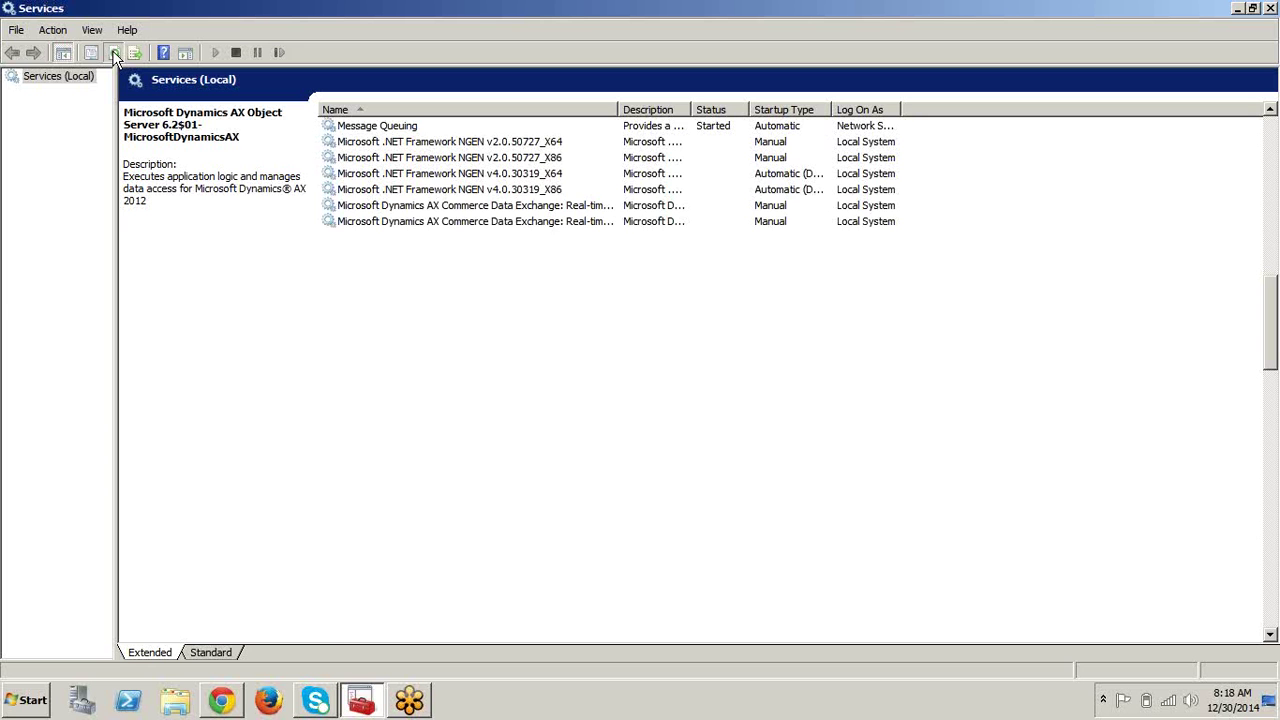
click(113, 53)
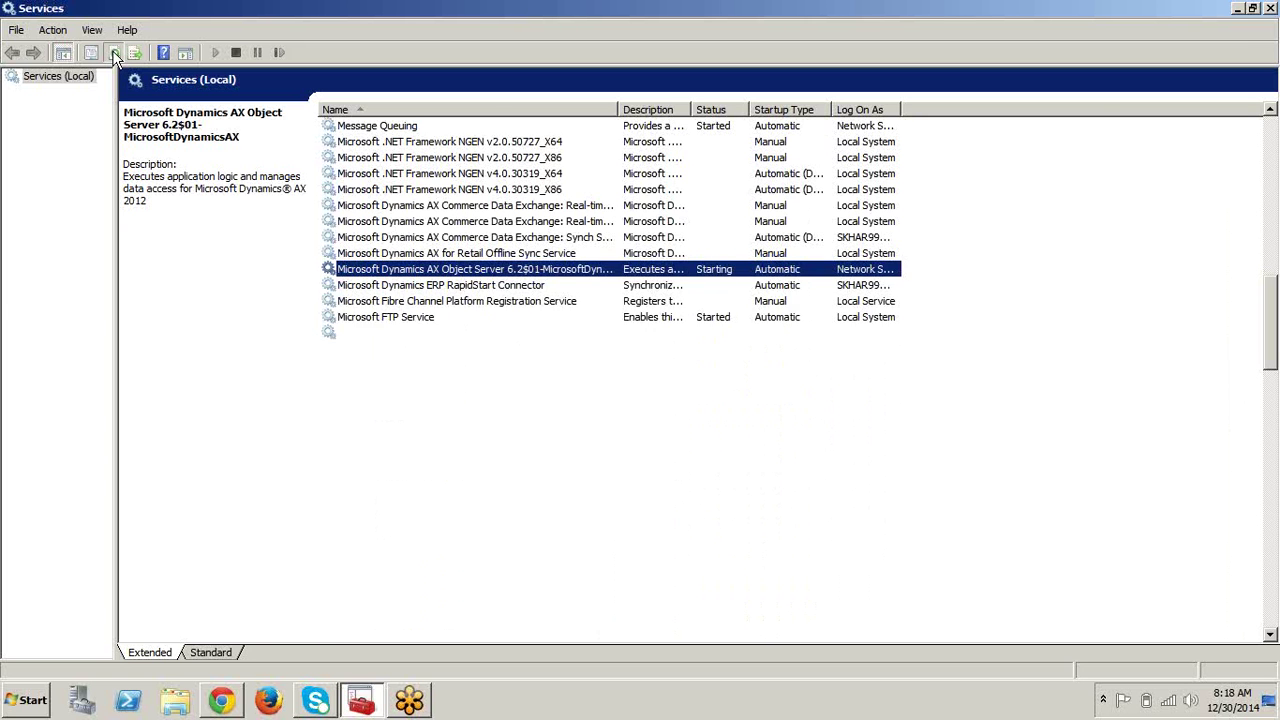
click(113, 53)
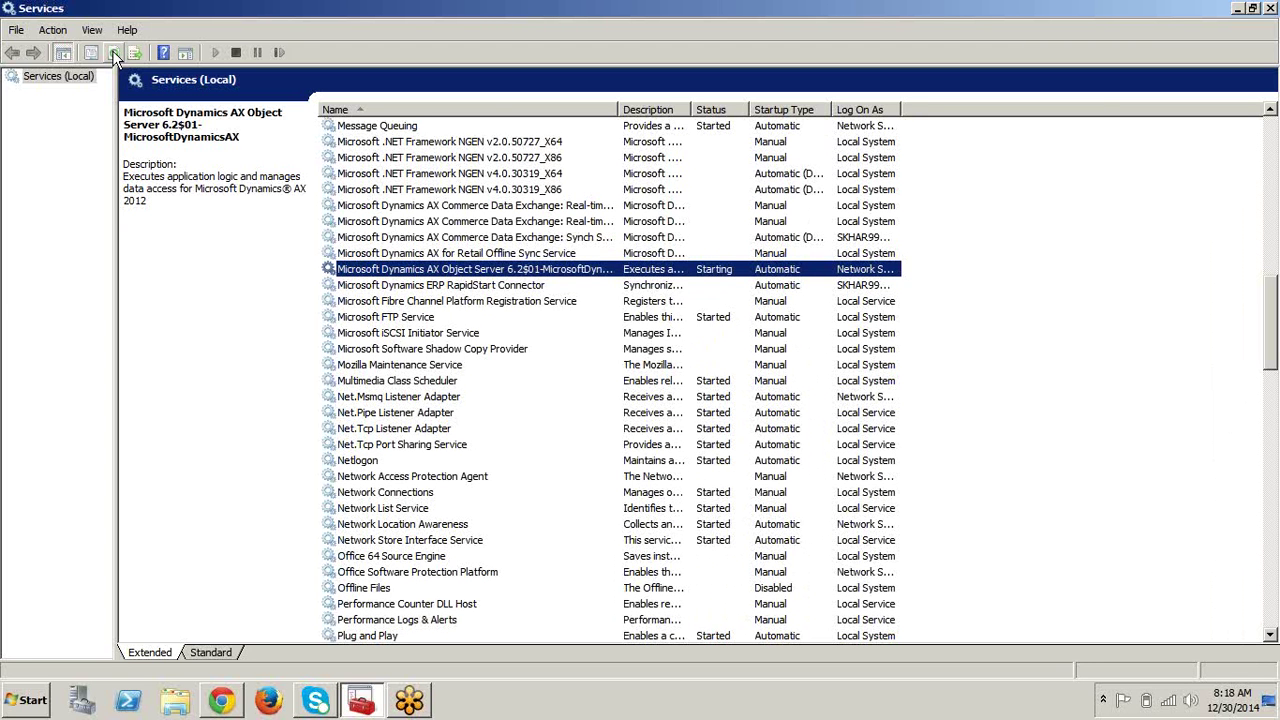
click(113, 53)
click(113, 53)
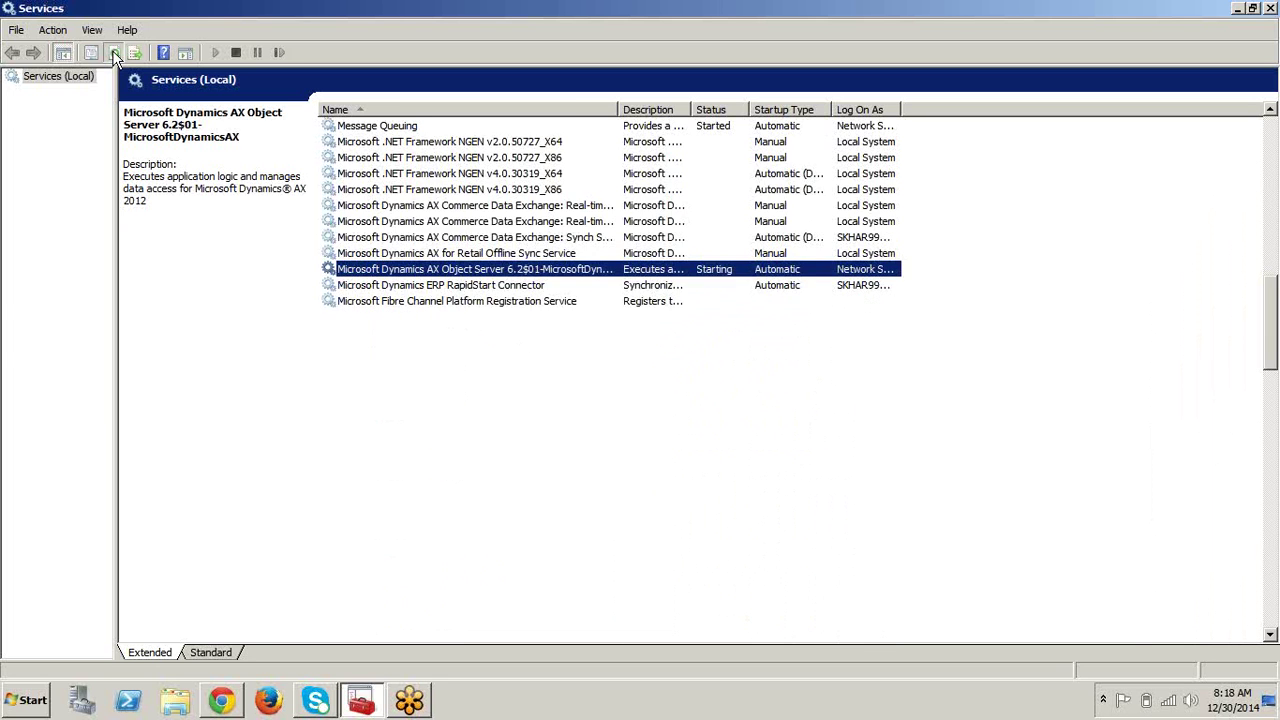
click(113, 53)
click(113, 53)
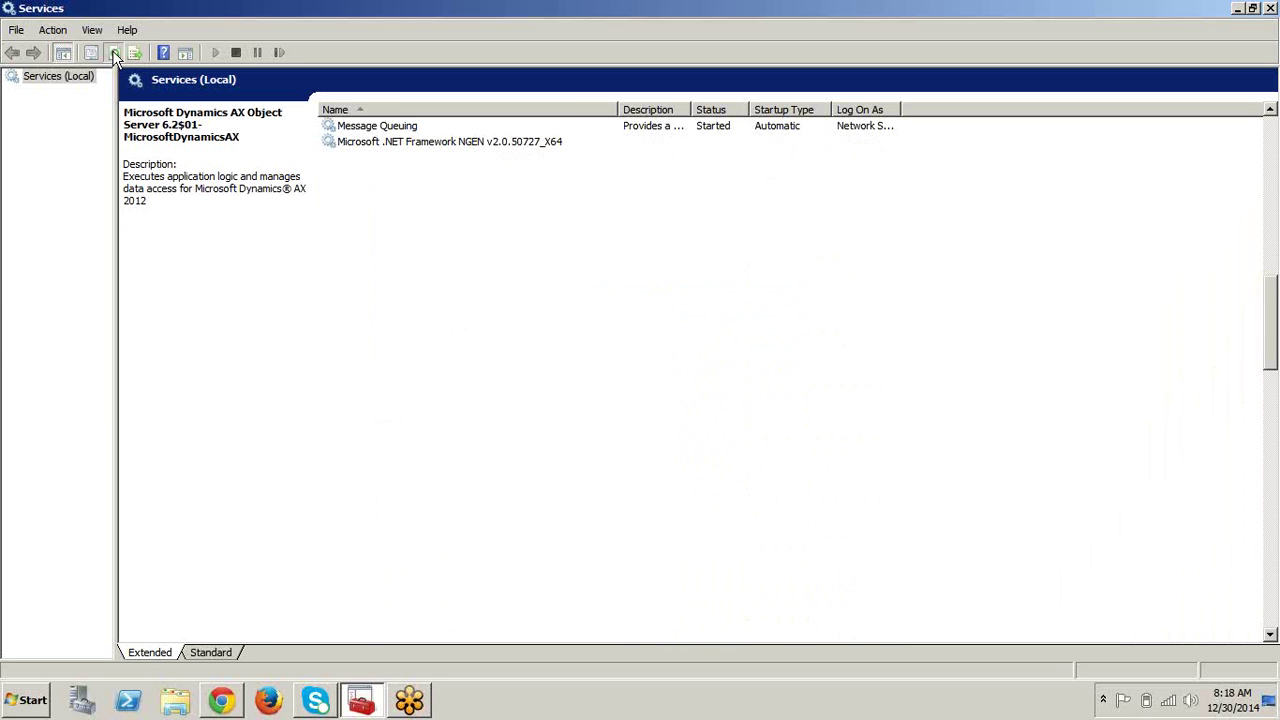
click(113, 53)
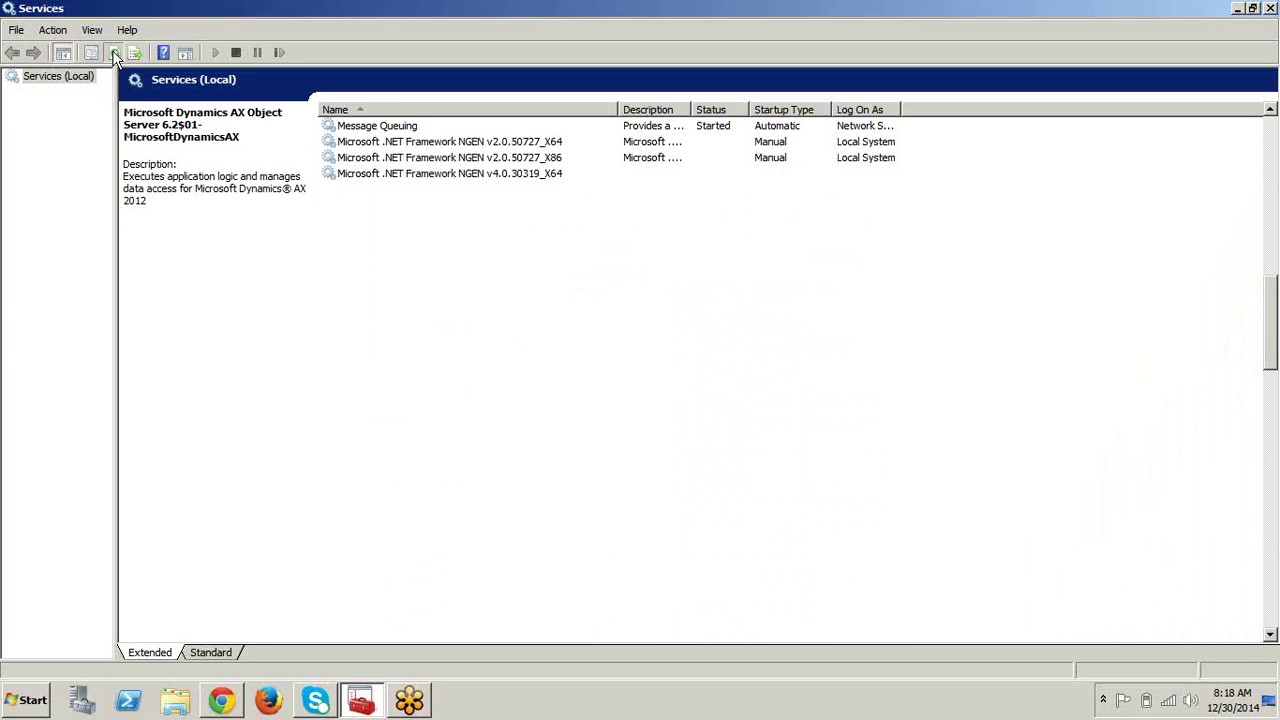
click(113, 53)
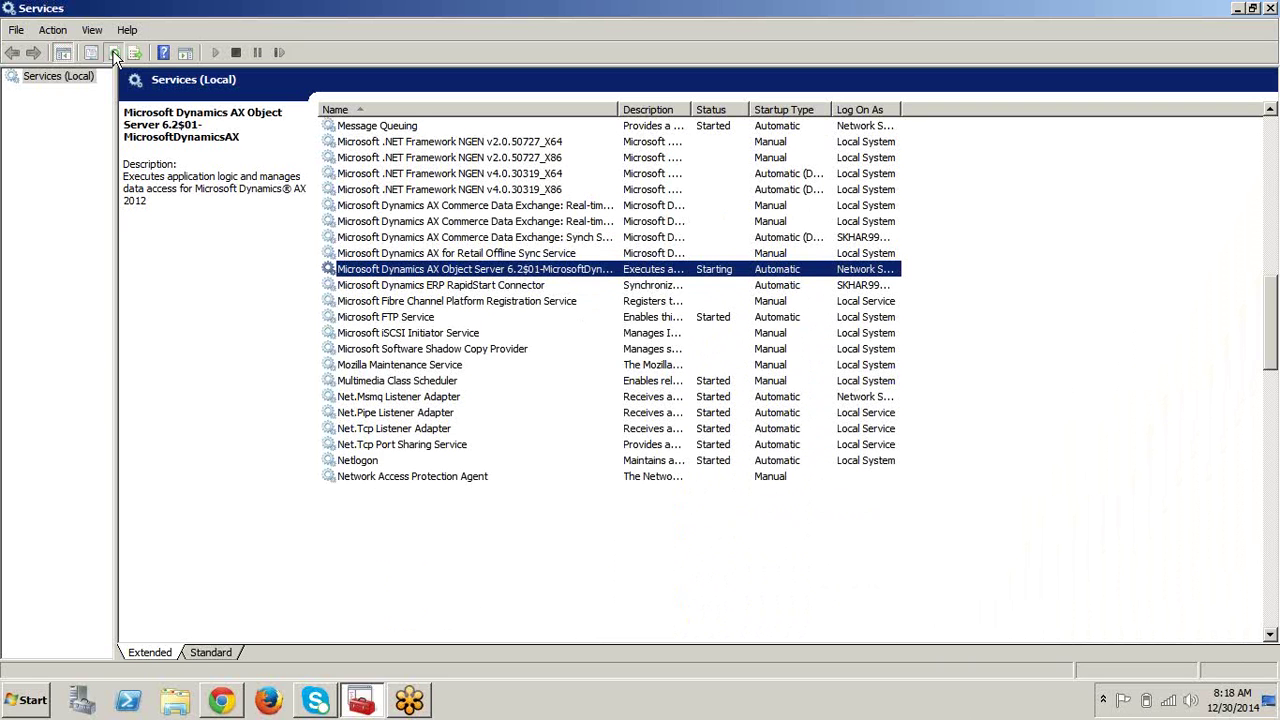
click(113, 53)
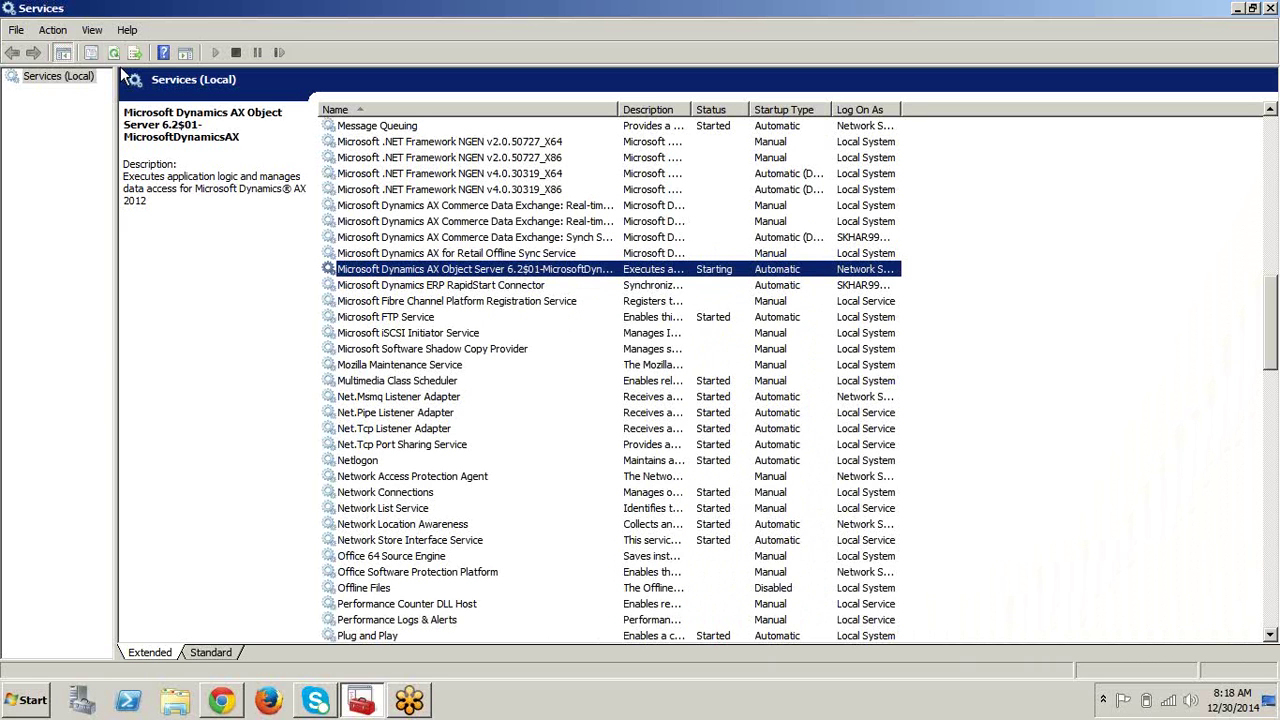
click(116, 52)
click(116, 52)
click(116, 52)
click(116, 52)
click(116, 52)
click(116, 52)
click(116, 52)
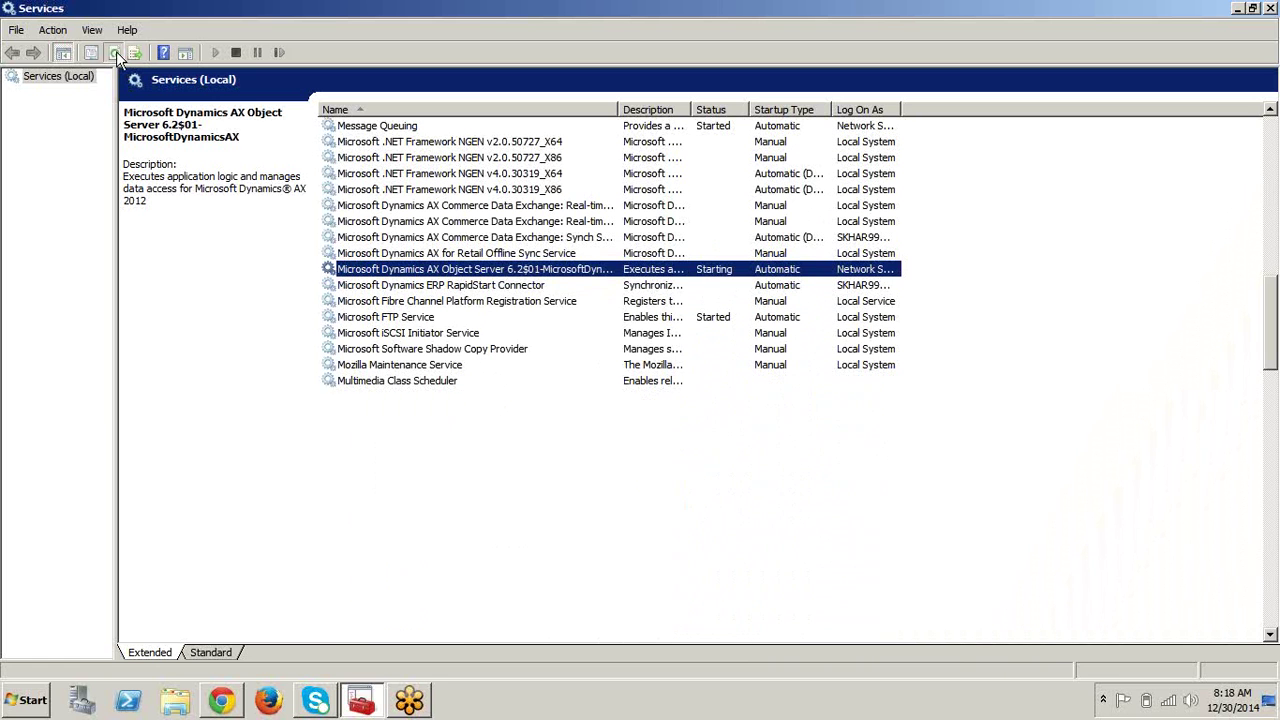
click(116, 52)
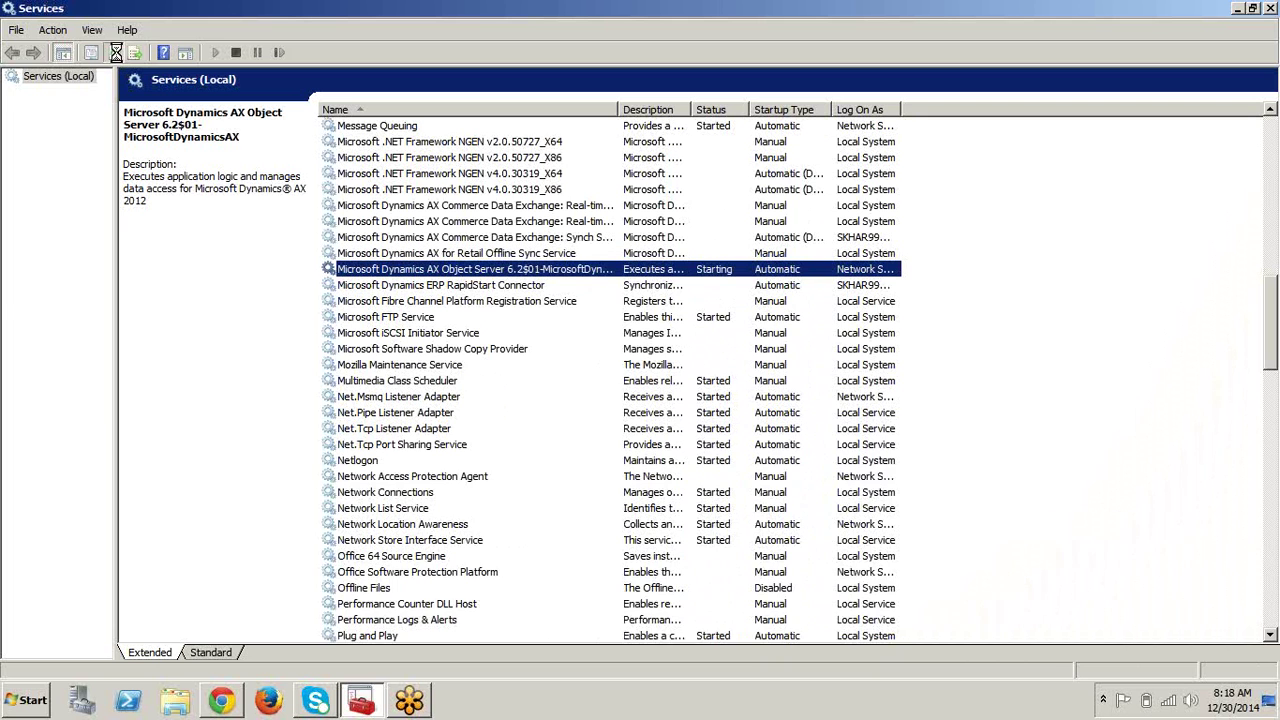
click(116, 52)
click(116, 52)
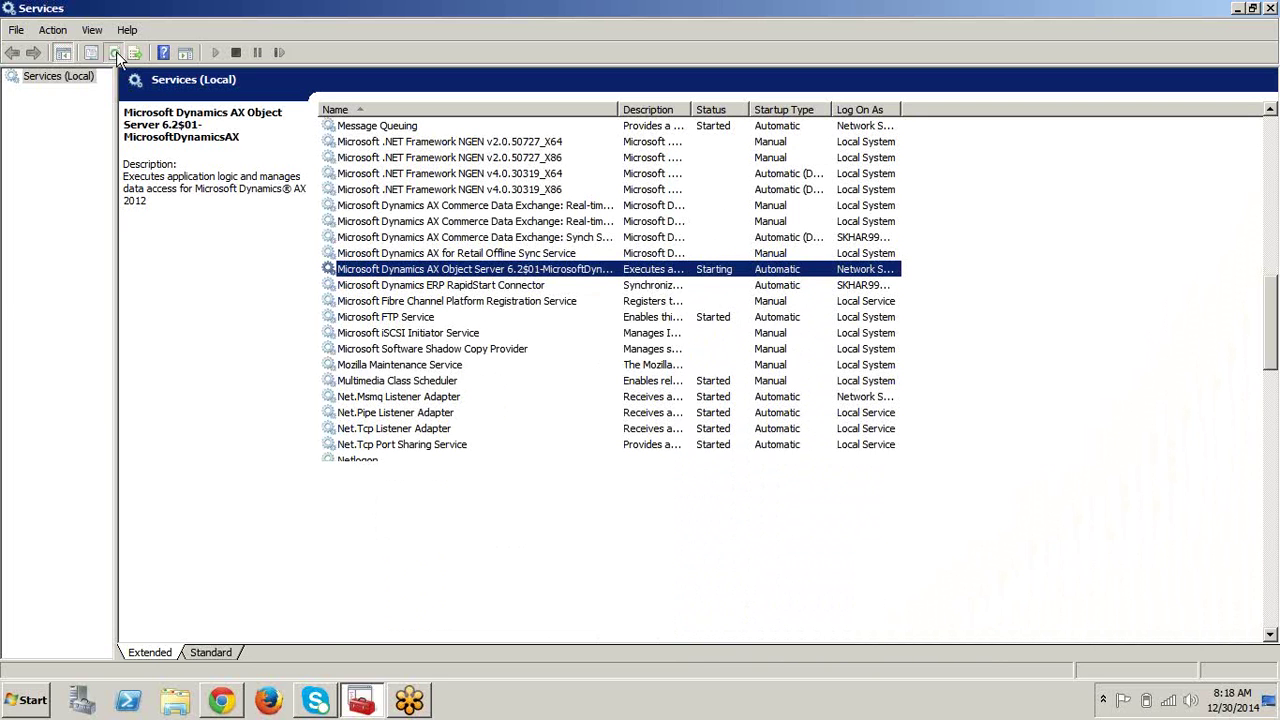
click(116, 52)
click(116, 52)
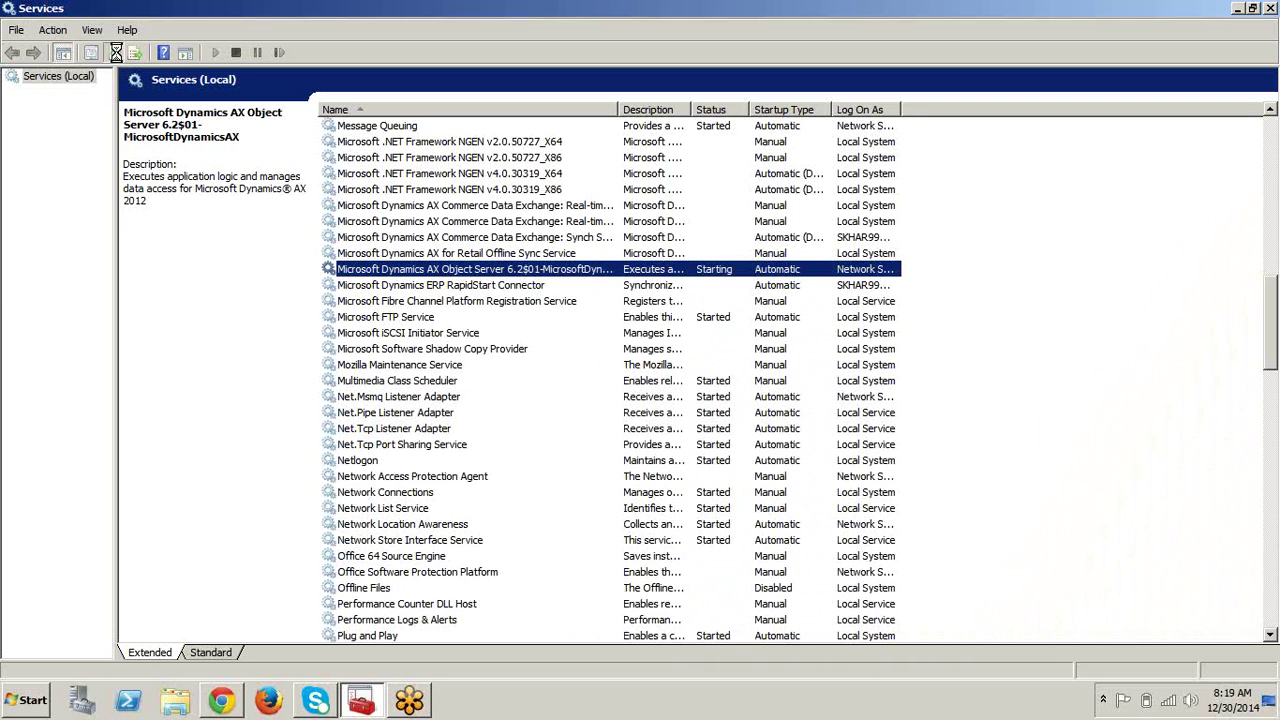
click(116, 52)
click(116, 52)
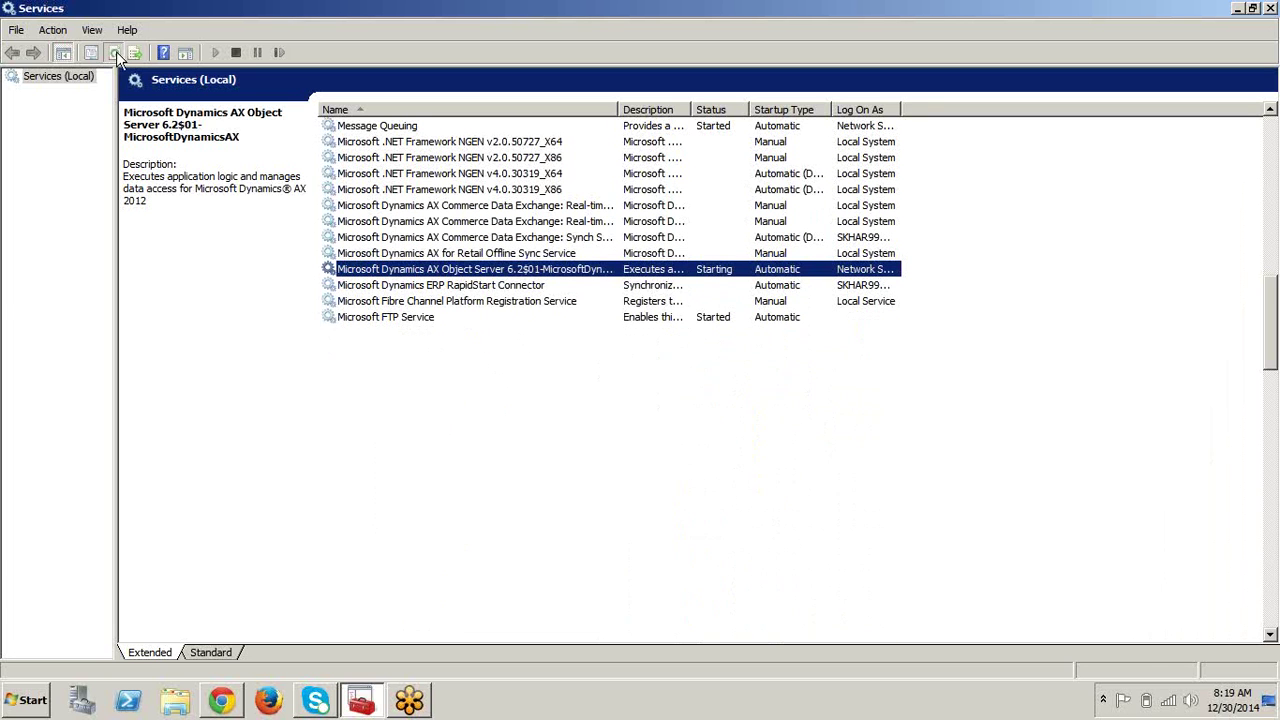
click(116, 52)
click(116, 52)
click(116, 52)
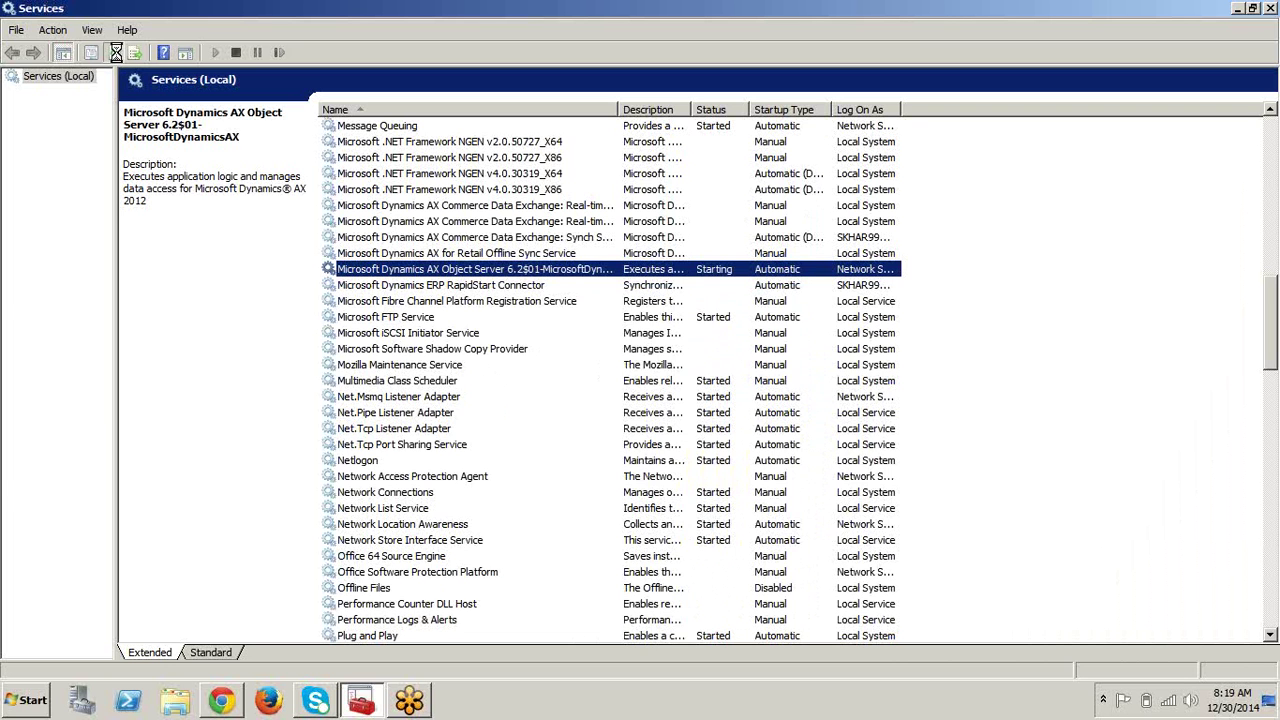
click(116, 52)
click(116, 52)
click(116, 52)
click(116, 52)
click(116, 52)
click(116, 52)
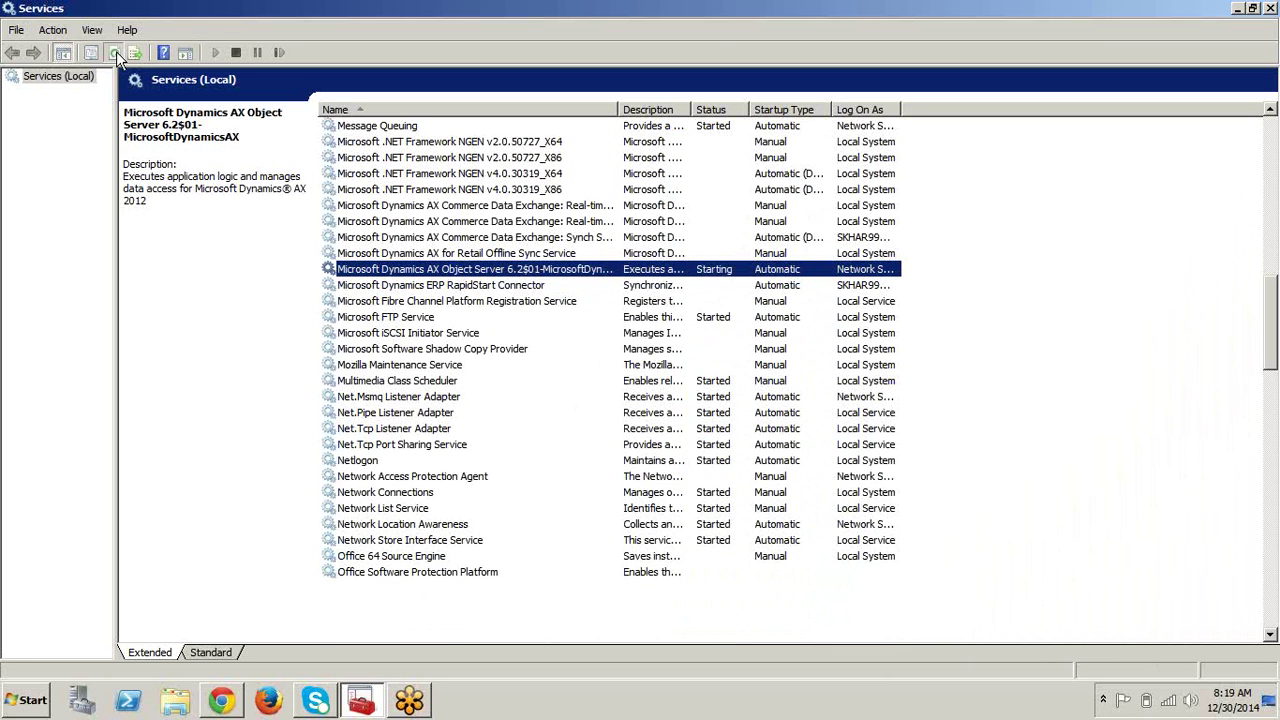
click(116, 52)
click(116, 52)
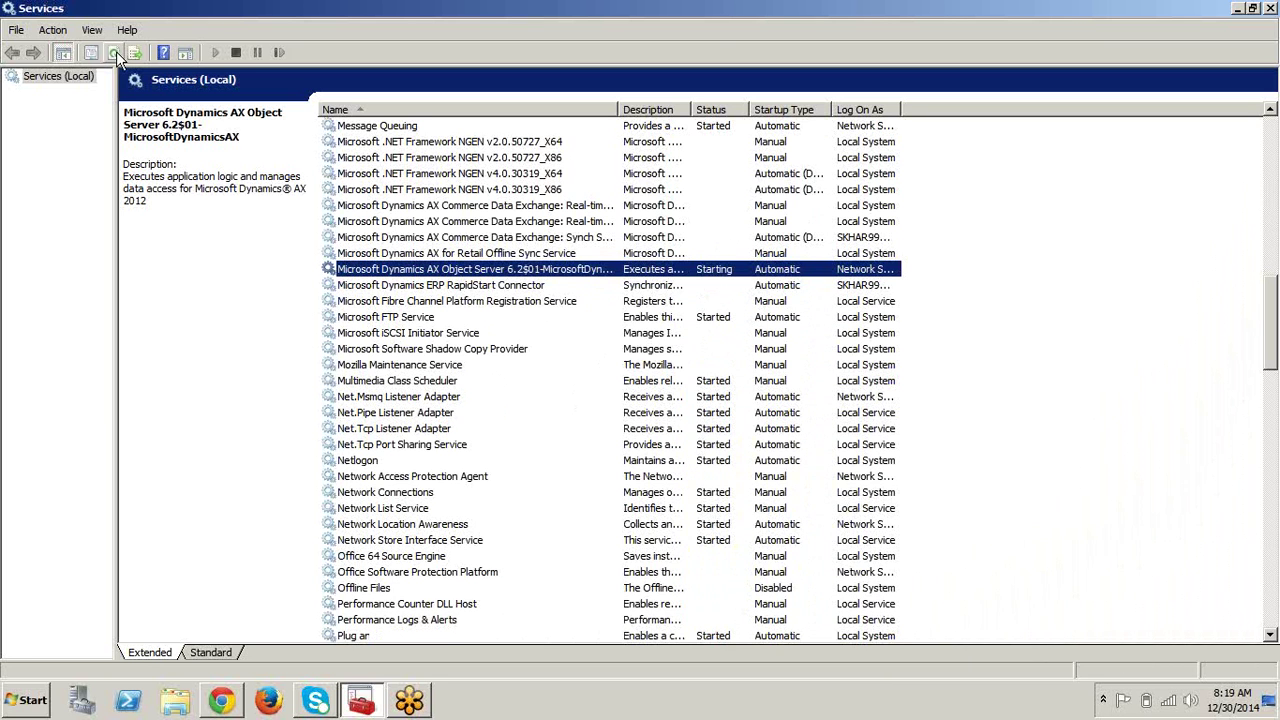
click(116, 52)
click(116, 52)
click(116, 52)
click(116, 52)
click(116, 52)
click(116, 52)
click(116, 52)
click(116, 52)
click(116, 52)
click(116, 52)
click(116, 52)
click(116, 52)
click(116, 52)
click(116, 52)
click(116, 52)
click(116, 52)
click(116, 52)
click(116, 52)
click(113, 53)
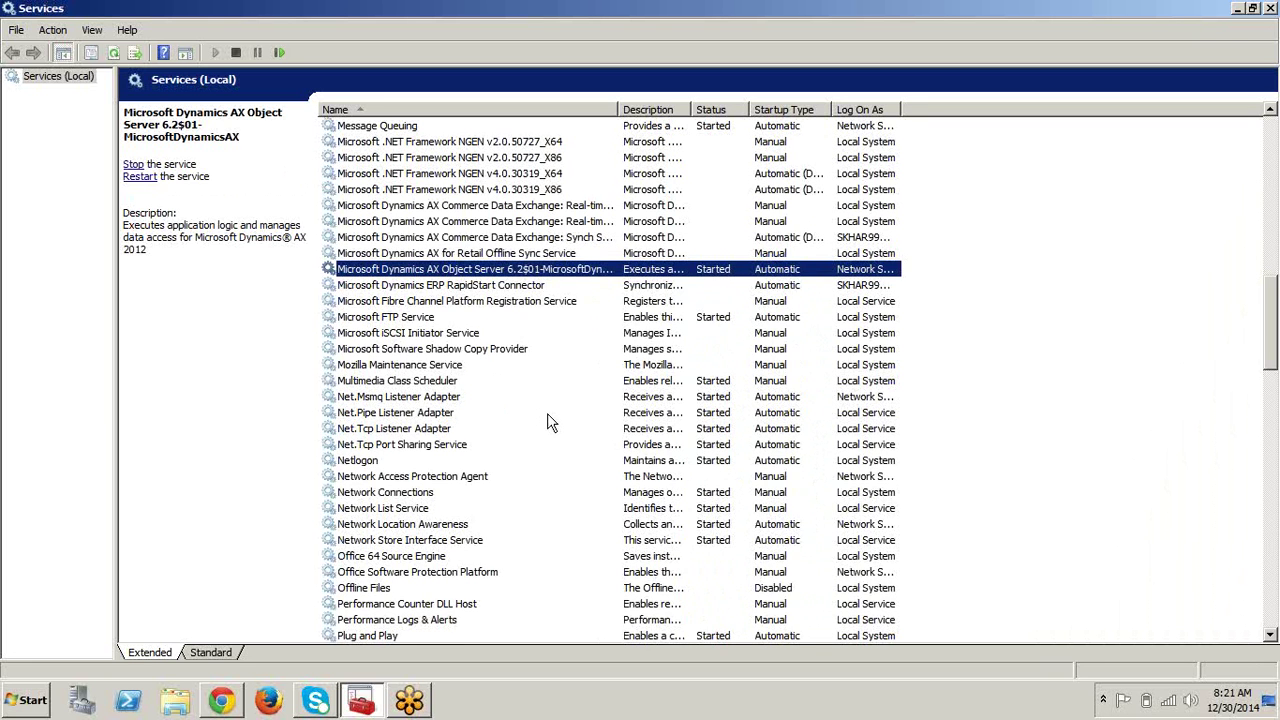
click(1238, 9)
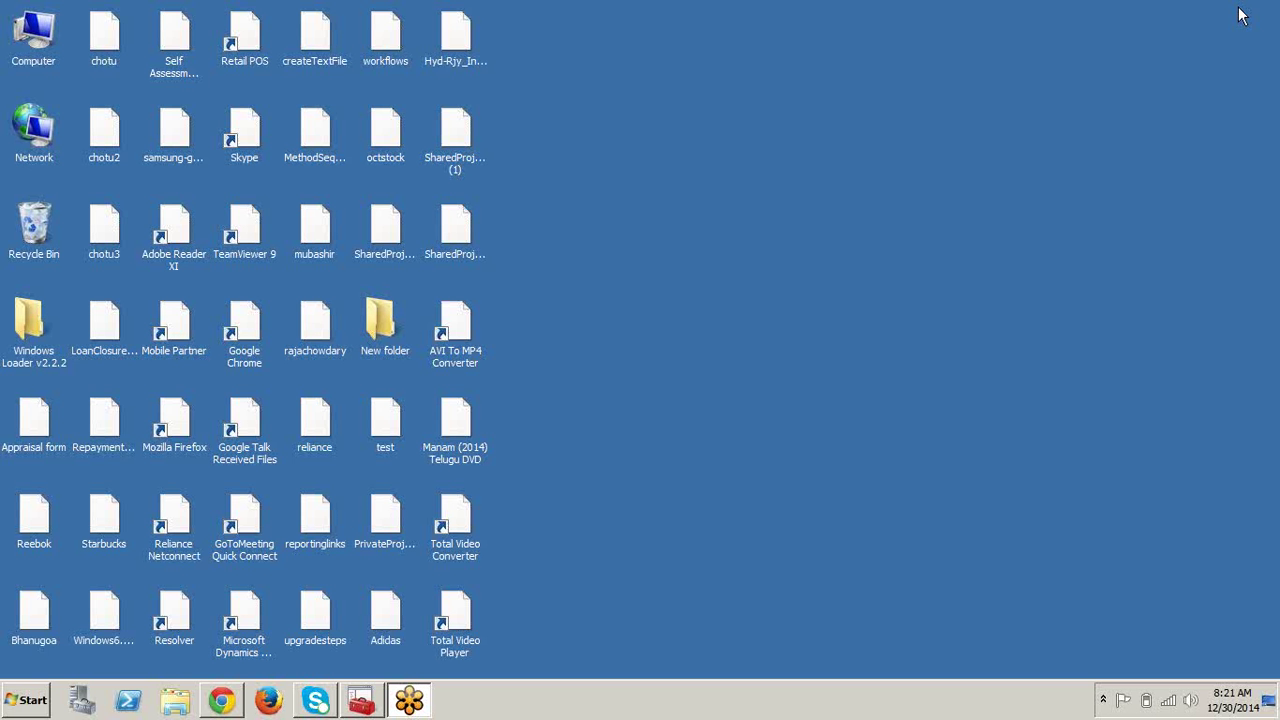